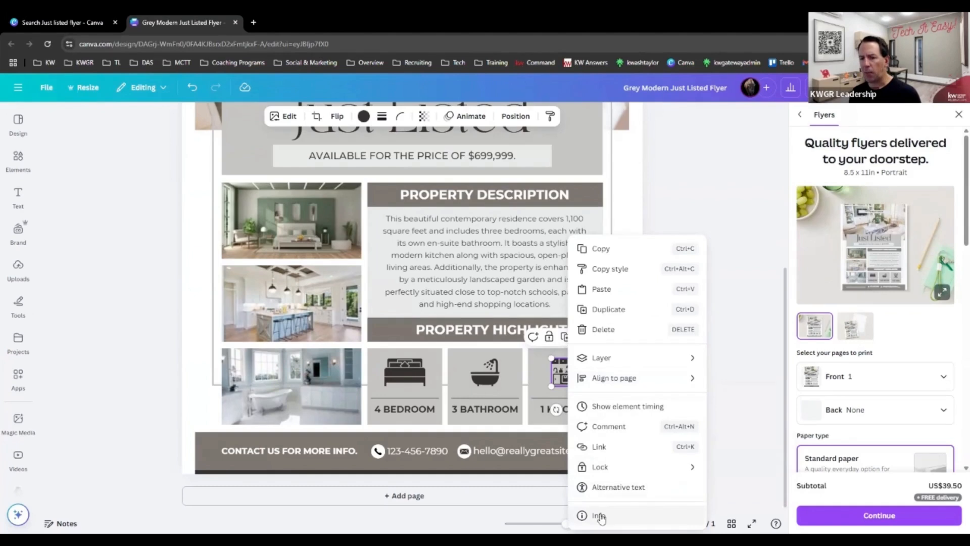
# Find graphics similar to the kitchen icon and add the garage graphic with two cars to the flyer.
pyautogui.click(600, 515)
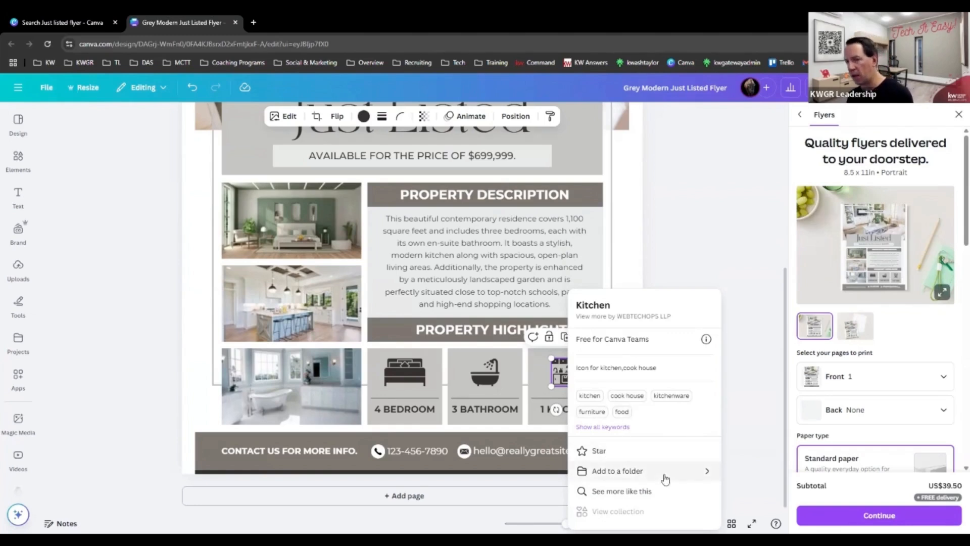
pyautogui.click(632, 493)
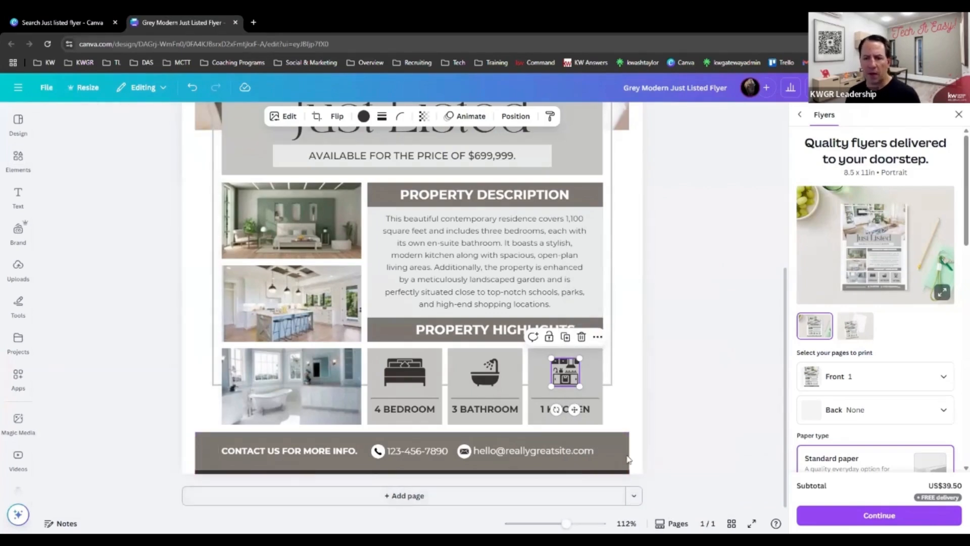
pyautogui.rightClick(567, 378)
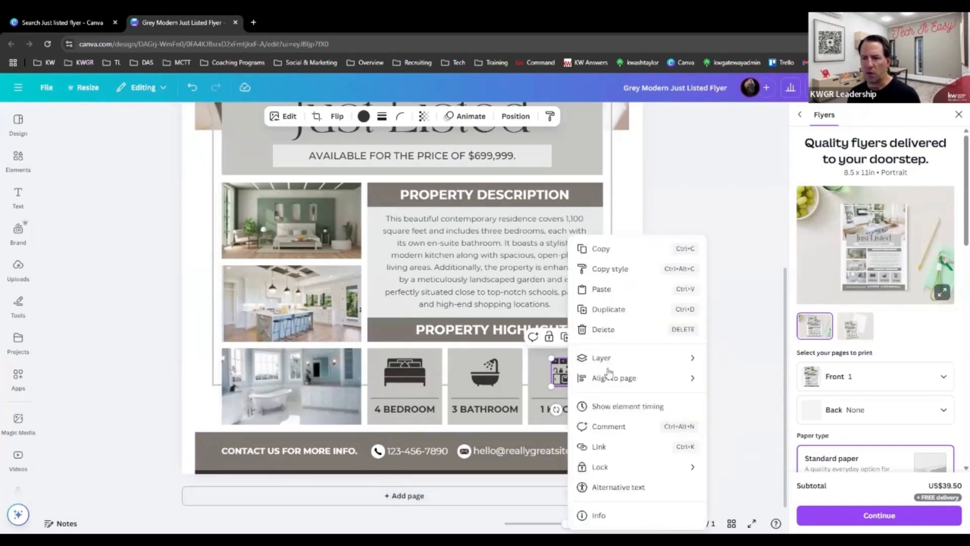
pyautogui.click(606, 515)
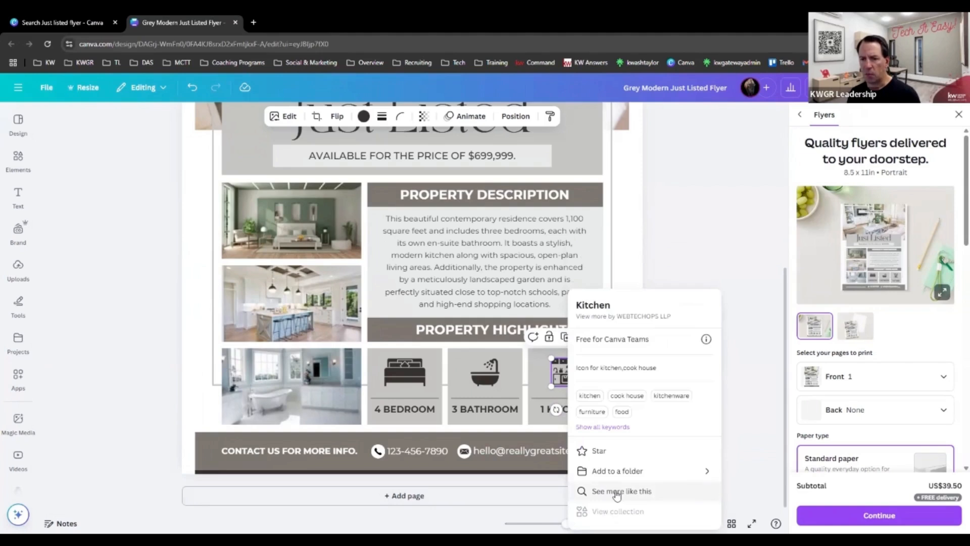
pyautogui.click(616, 492)
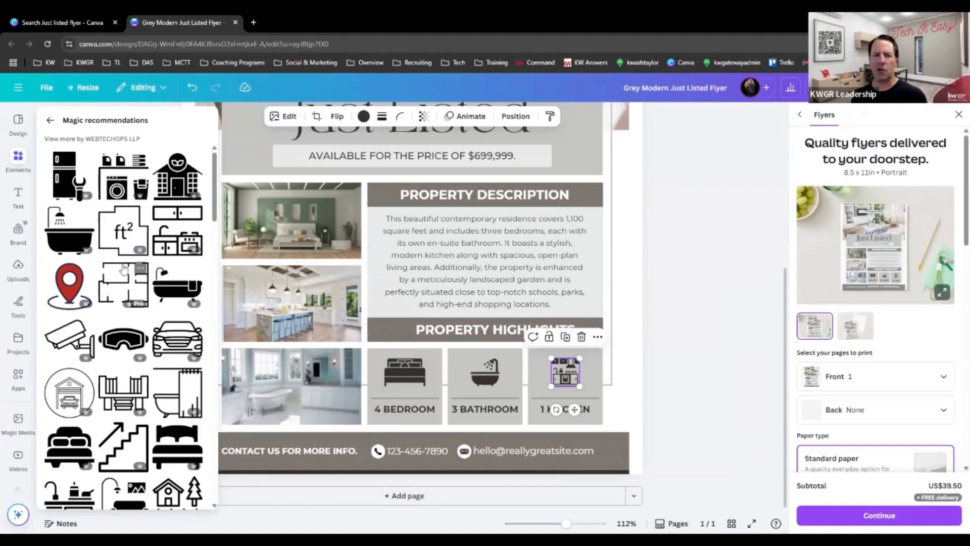
pyautogui.scroll(-1, 109, 306)
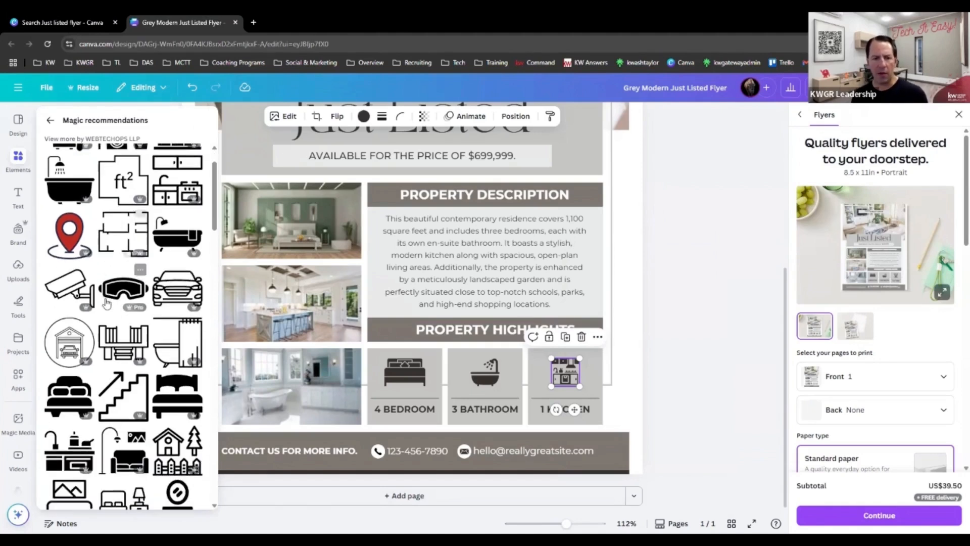
pyautogui.scroll(-3, 106, 302)
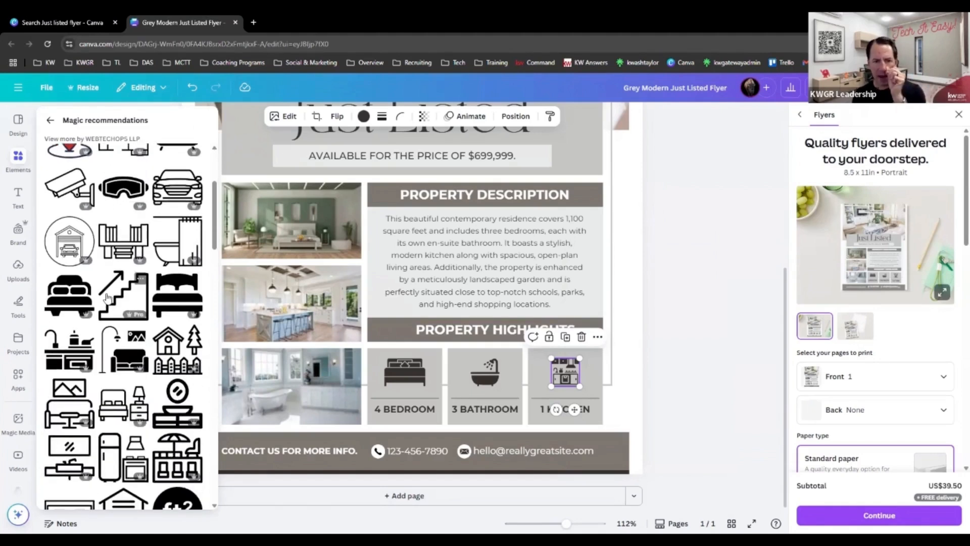
pyautogui.scroll(-2, 108, 297)
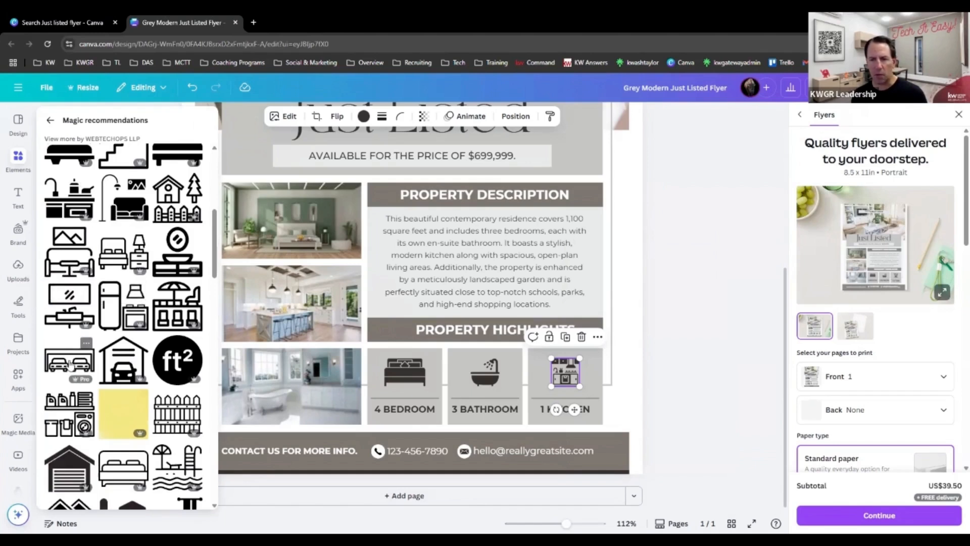
pyautogui.moveTo(546, 362); pyautogui.dragTo(365, 363)
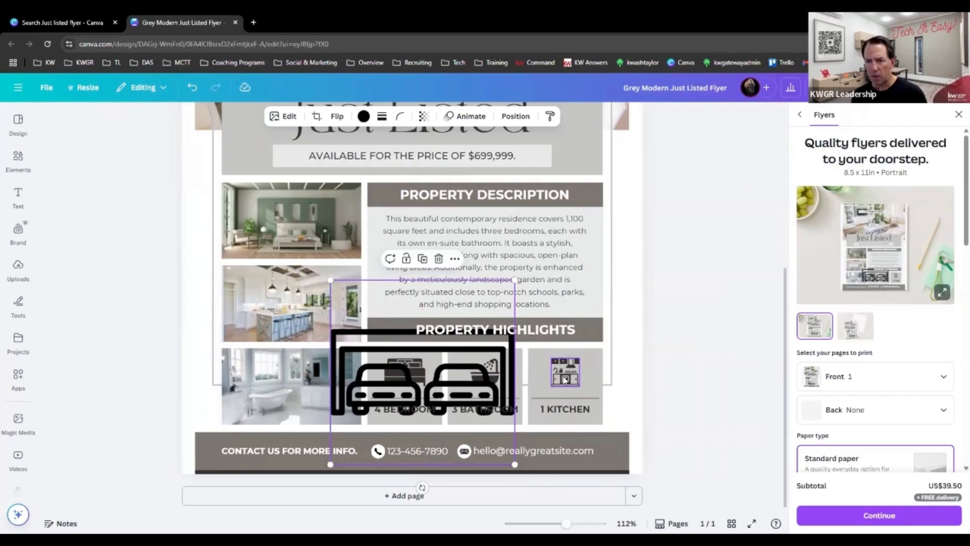
# Delete the kitchen icon and shrink the two-car garage graphic into its place above the 1 KITCHEN label.
pyautogui.click(566, 377)
pyautogui.press('Delete')
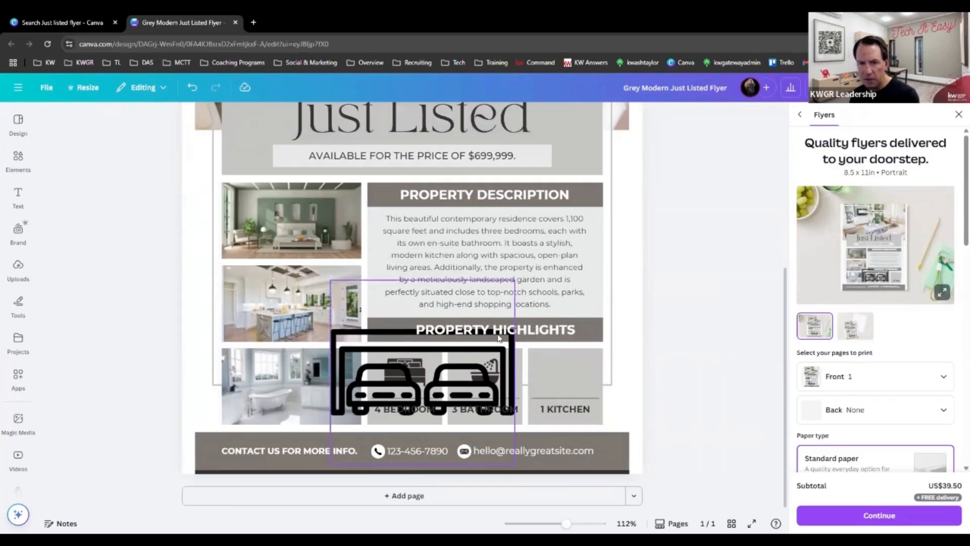
pyautogui.click(438, 334)
pyautogui.moveTo(515, 279); pyautogui.dragTo(560, 371)
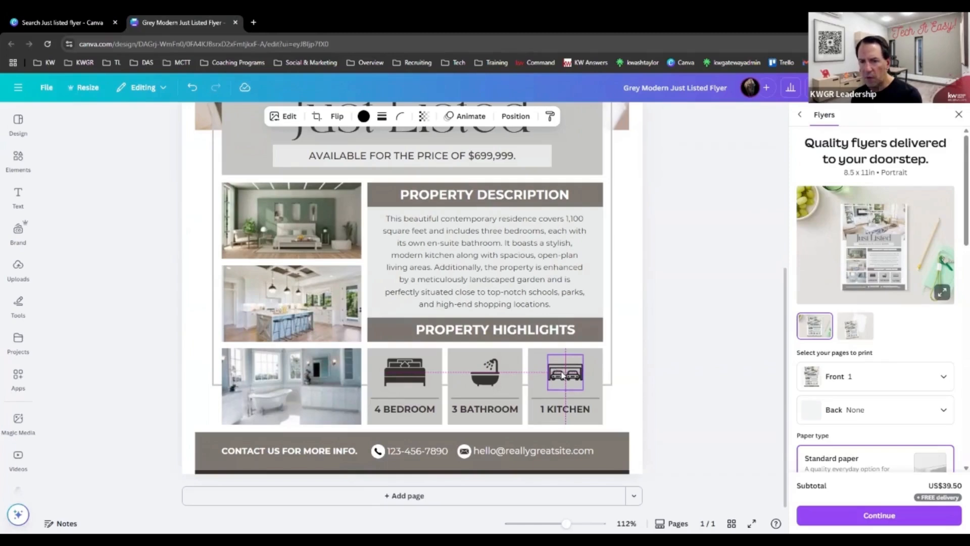
pyautogui.click(706, 412)
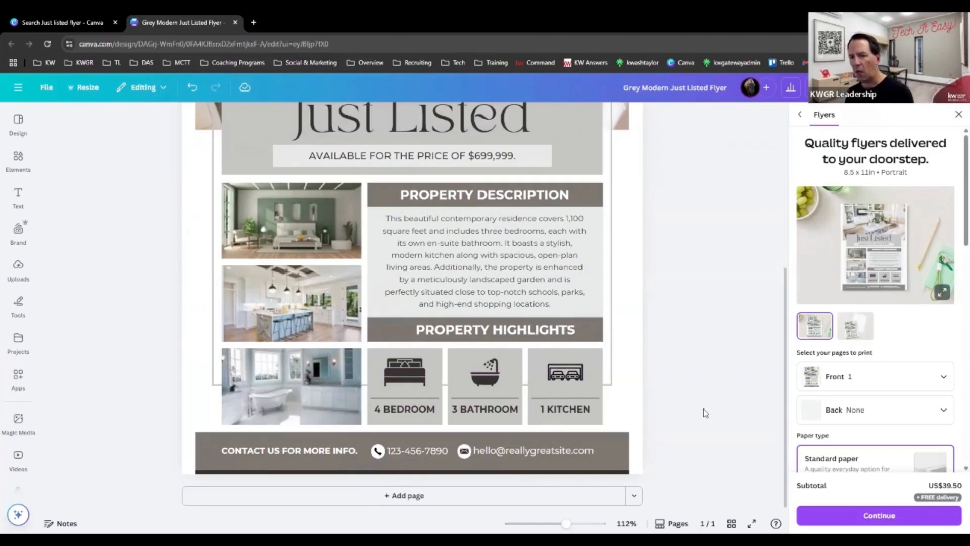
# Replace the 1 KITCHEN label under the garage icon with "2 CARS".
pyautogui.click(547, 408)
pyautogui.click(547, 407)
pyautogui.write('2 CA')
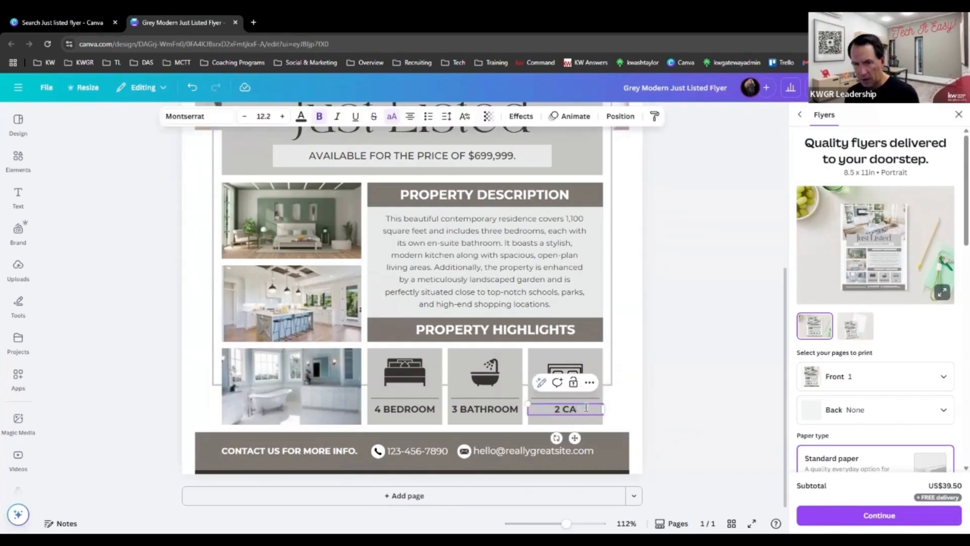
pyautogui.press('BackSpace')
pyautogui.write('ARS')
pyautogui.click(712, 398)
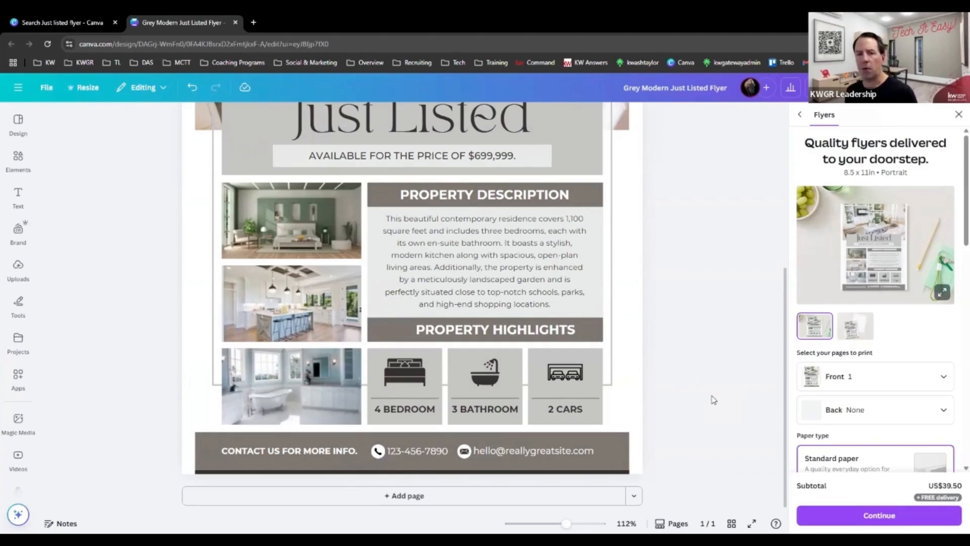
# Review the flyer from the header photo down to the contact footer.
pyautogui.scroll(5, 189, 311)
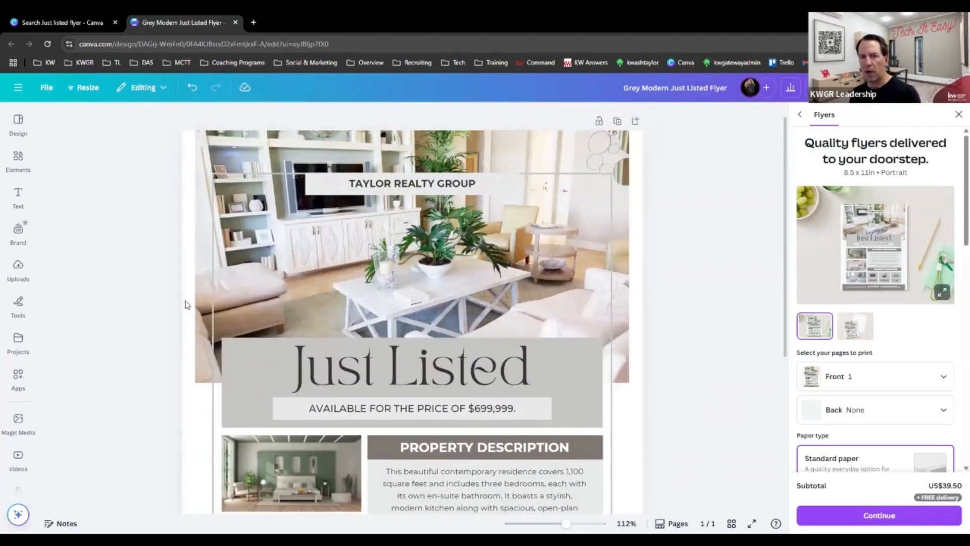
pyautogui.scroll(-4, 189, 304)
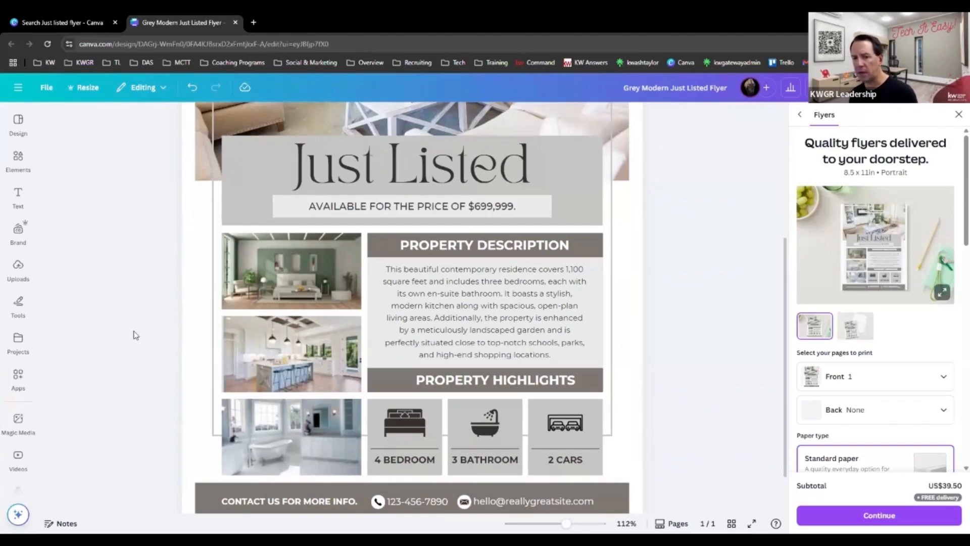
pyautogui.scroll(-1, 130, 331)
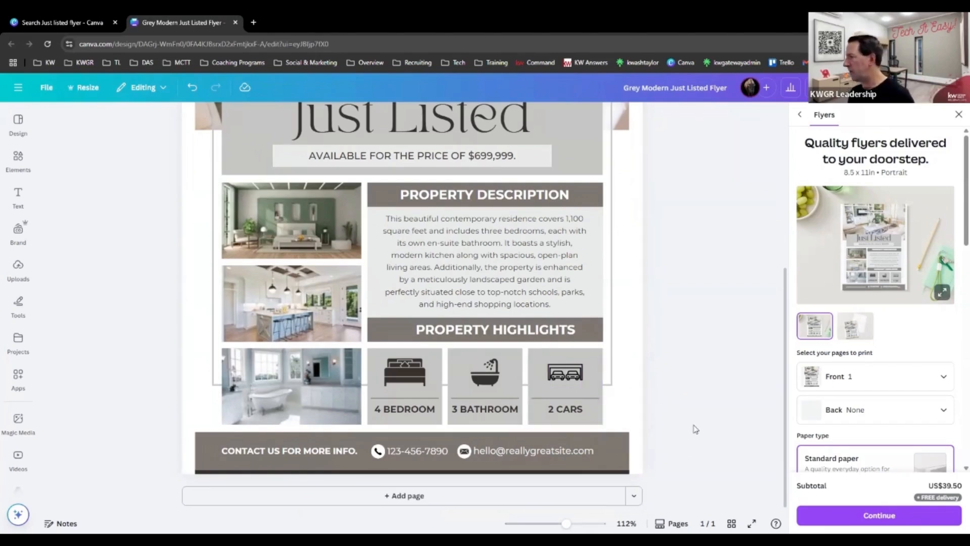
pyautogui.scroll(5, 161, 304)
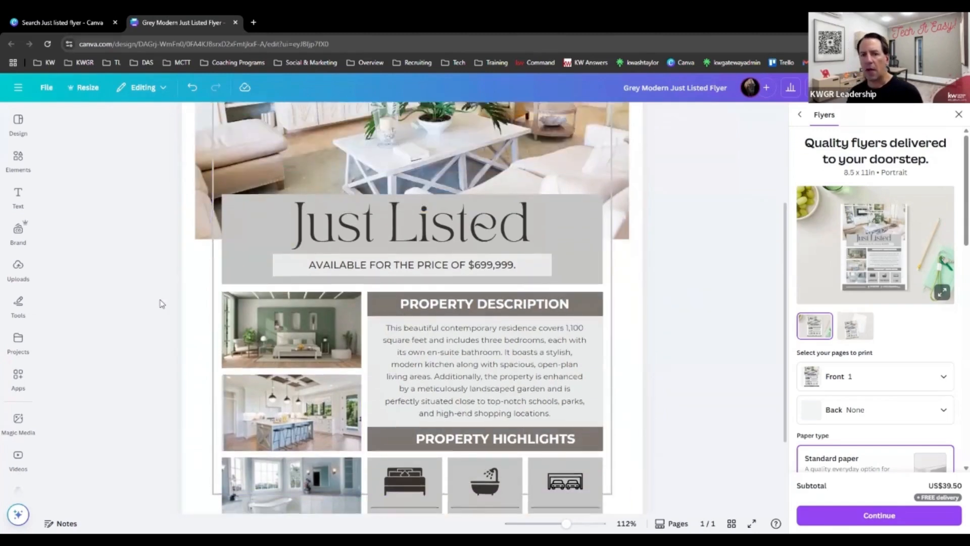
pyautogui.scroll(-3, 159, 296)
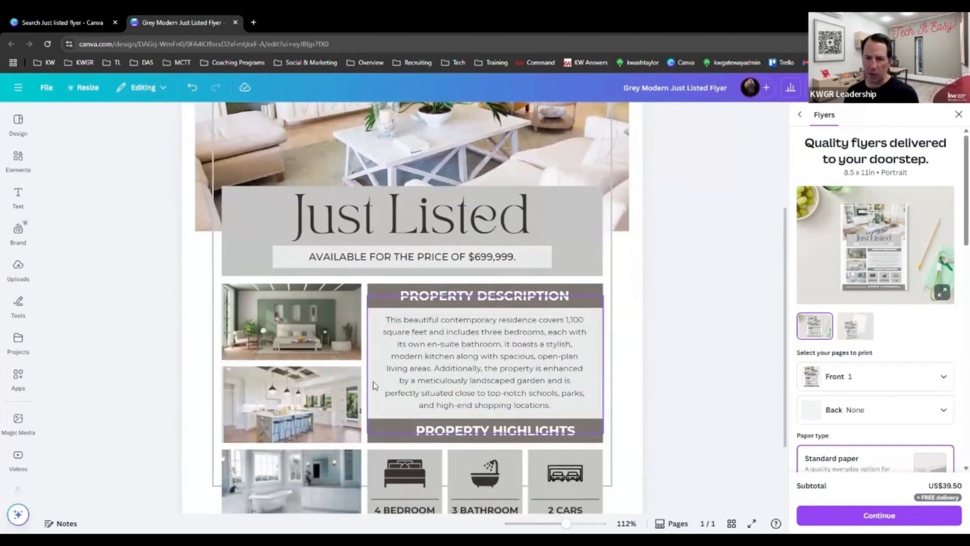
pyautogui.scroll(-2, 374, 381)
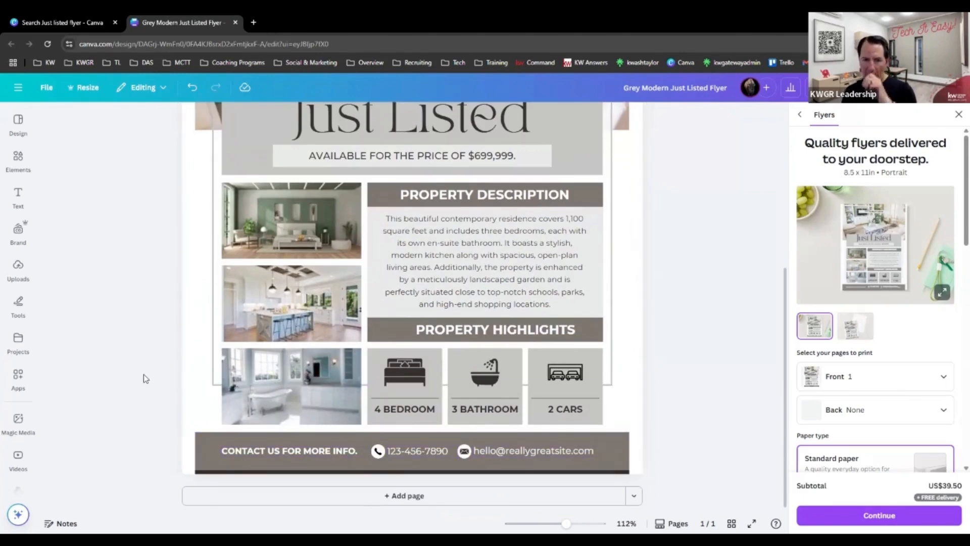
pyautogui.scroll(5, 145, 379)
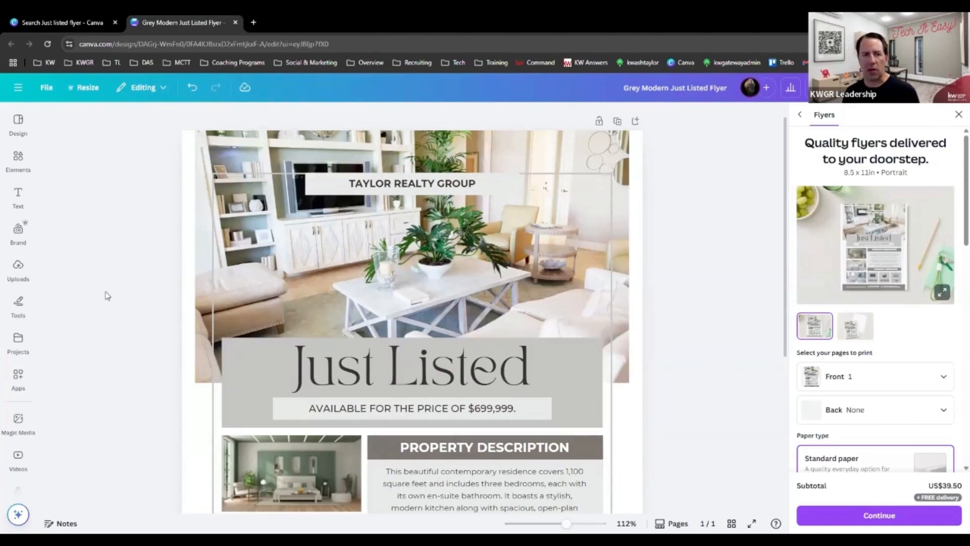
# Open the Brand Kit and look through its logos, colors, fonts, brand voice, photos, graphics and icons.
pyautogui.click(20, 233)
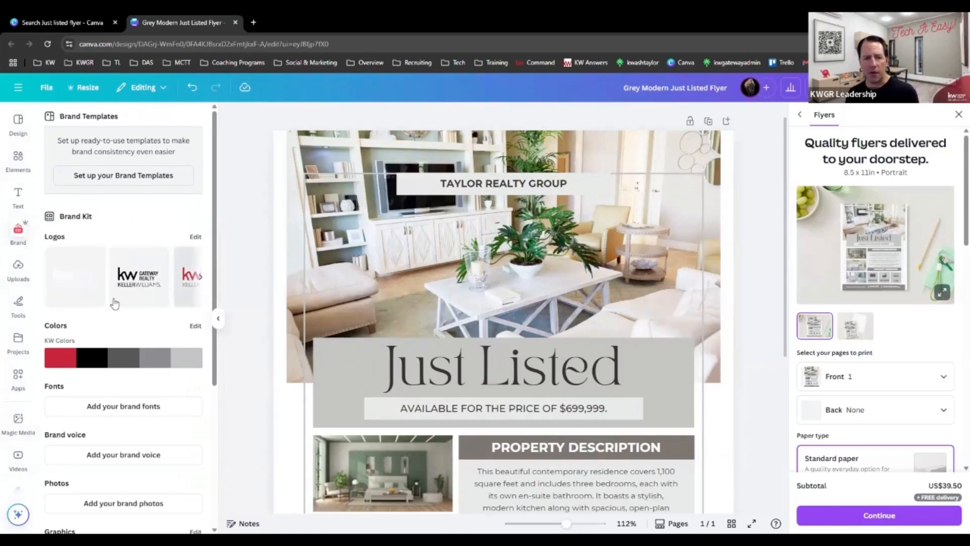
pyautogui.scroll(-1, 109, 296)
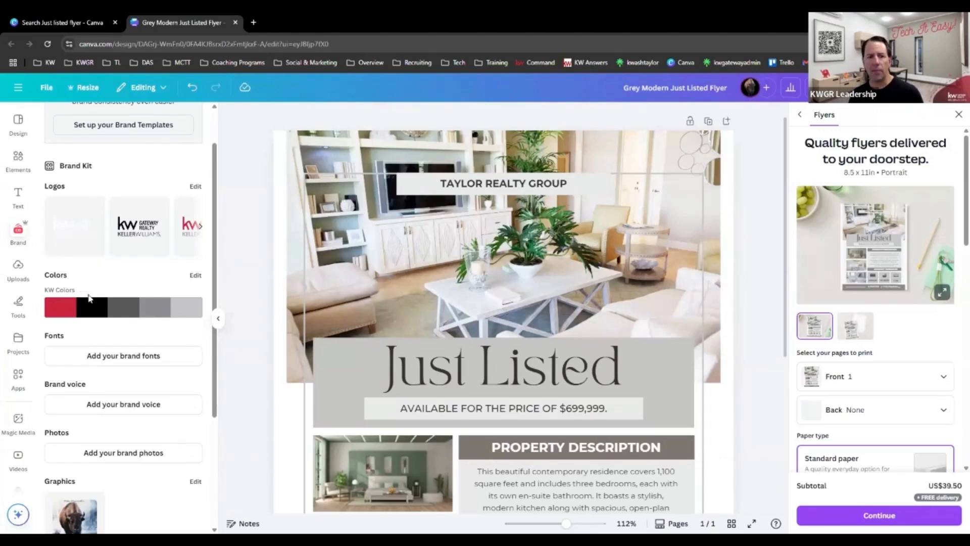
pyautogui.scroll(-1, 99, 333)
pyautogui.scroll(-1, 98, 324)
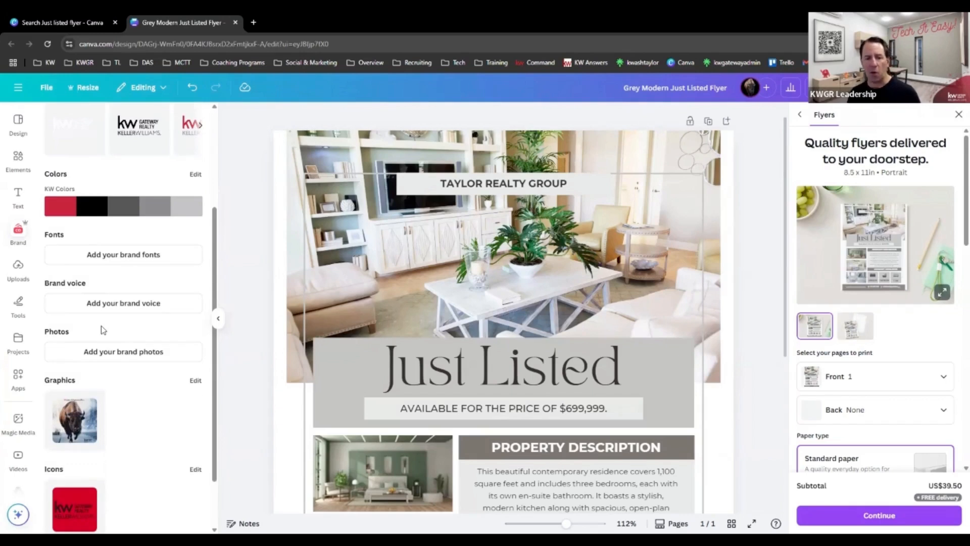
pyautogui.scroll(-1, 110, 328)
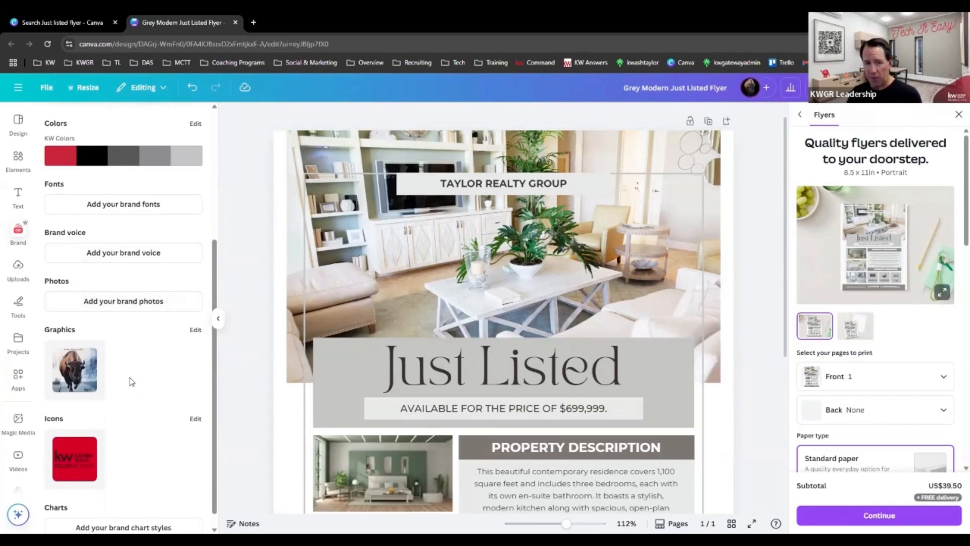
pyautogui.scroll(-1, 152, 394)
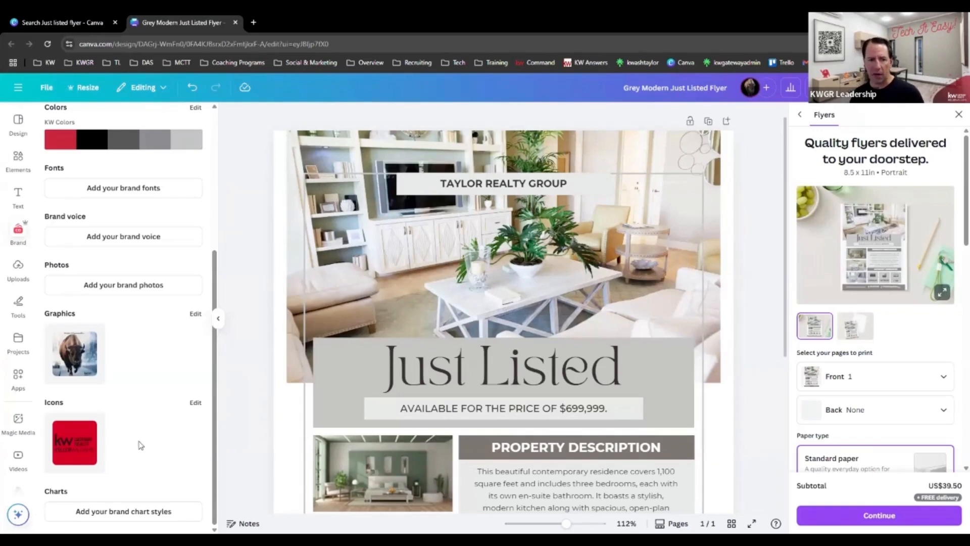
pyautogui.scroll(4, 132, 441)
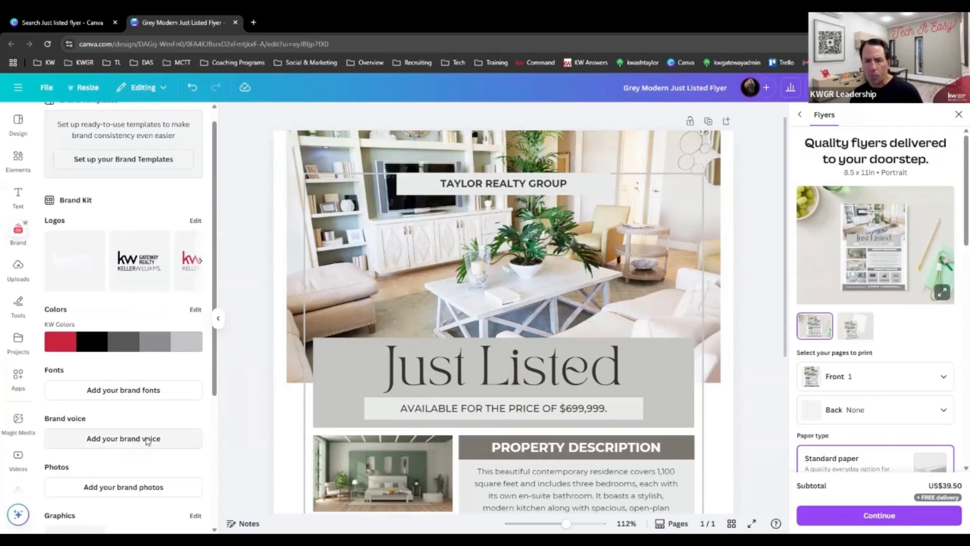
# Apply the KW Colors brand palette to the flyer and check the recolored sections down to the footer.
pyautogui.click(322, 368)
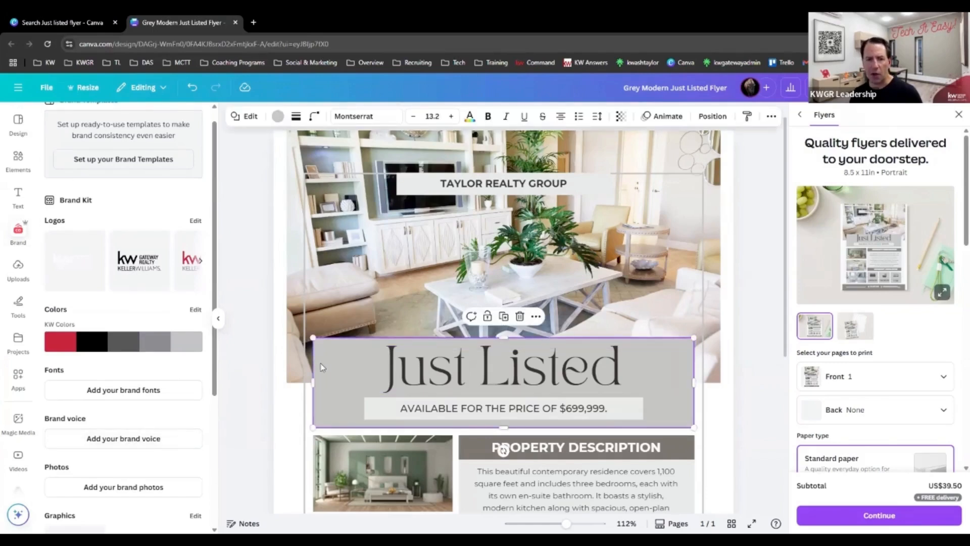
pyautogui.click(59, 350)
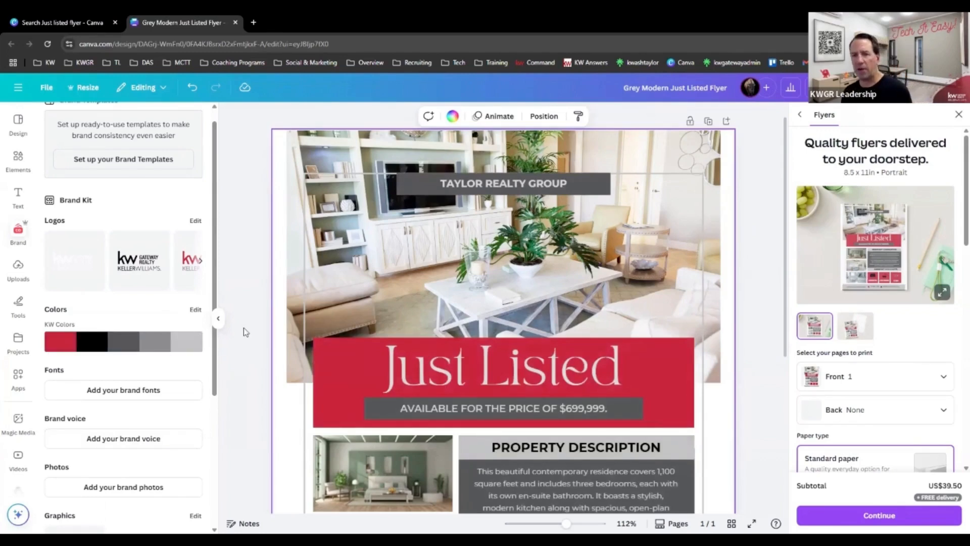
pyautogui.scroll(-3, 242, 330)
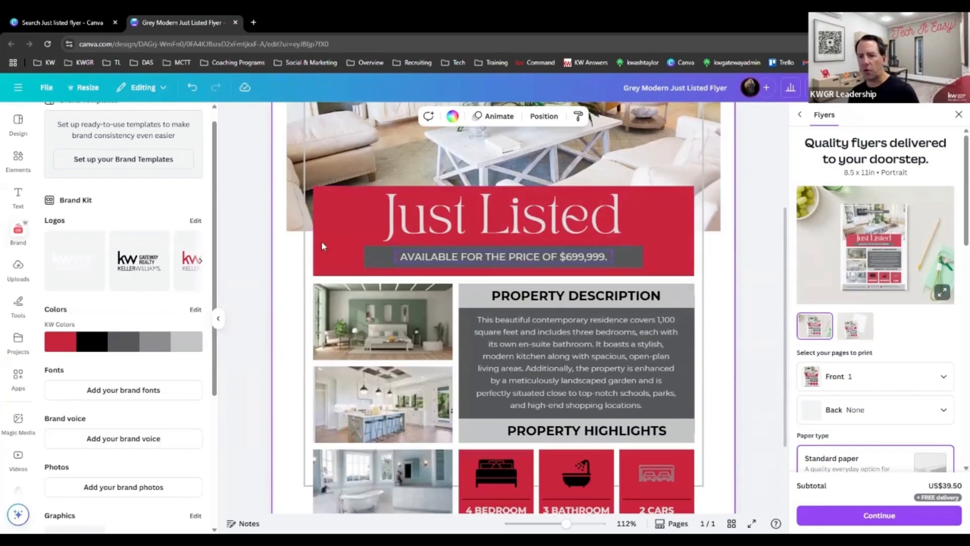
pyautogui.scroll(-2, 321, 241)
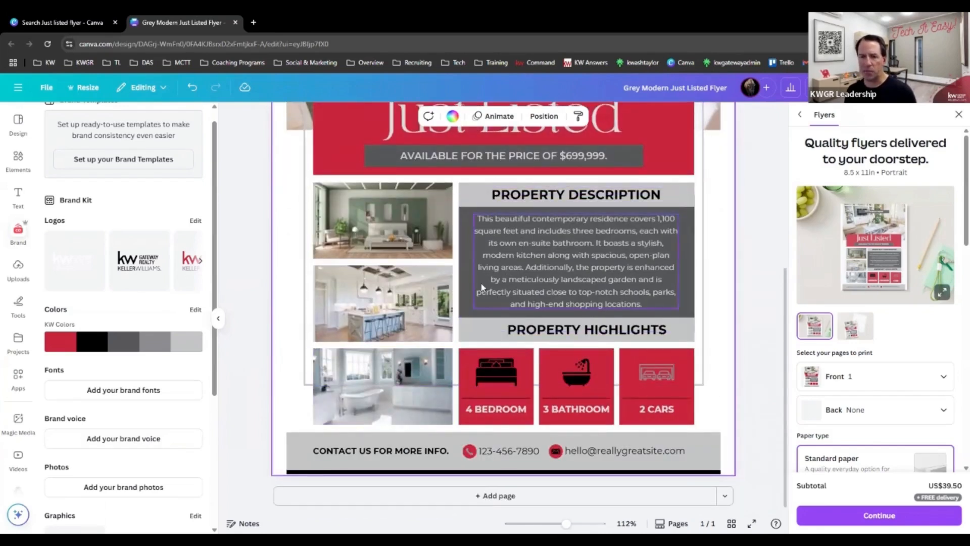
# Shuffle the KW Colors palette once to give the flyer a black headline block and black highlight boxes.
pyautogui.click(556, 454)
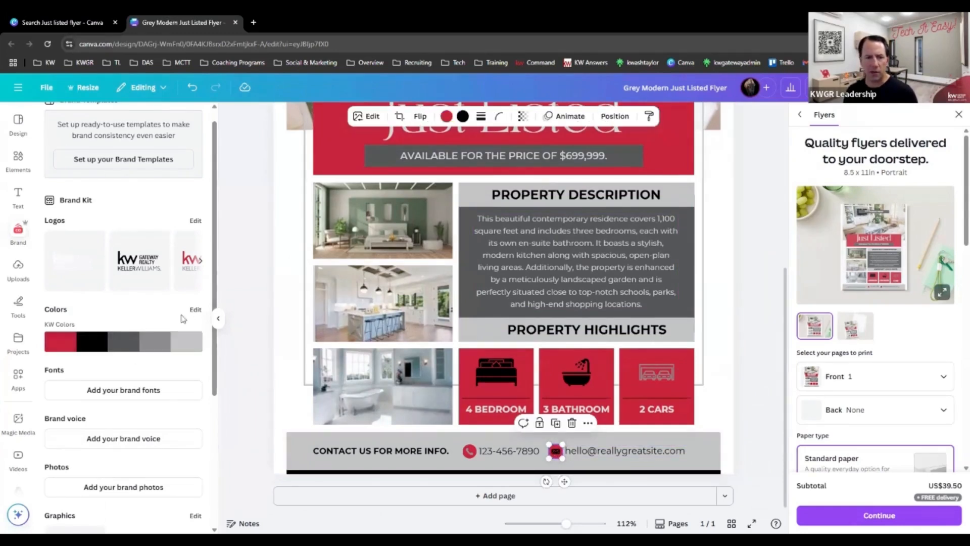
pyautogui.moveTo(106, 346)
pyautogui.click(126, 353)
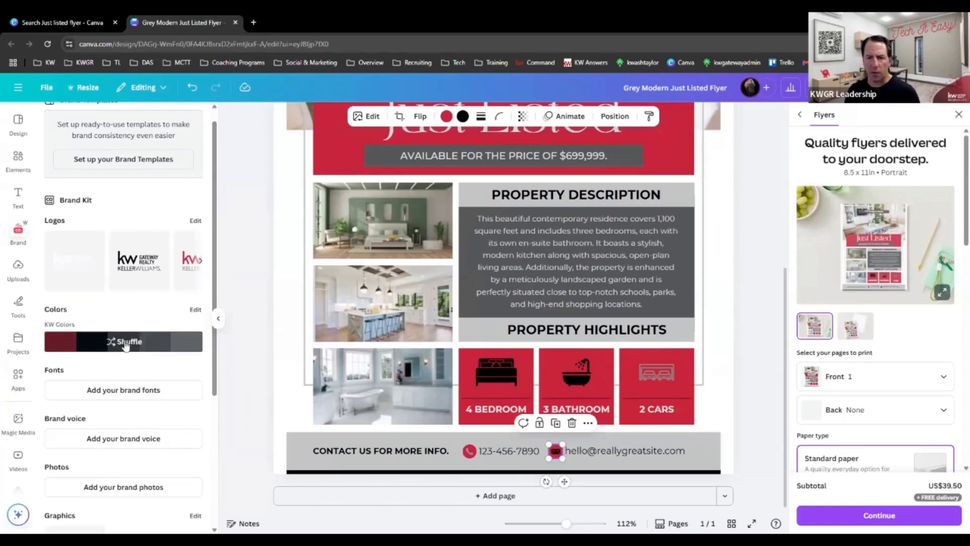
pyautogui.scroll(1, 212, 243)
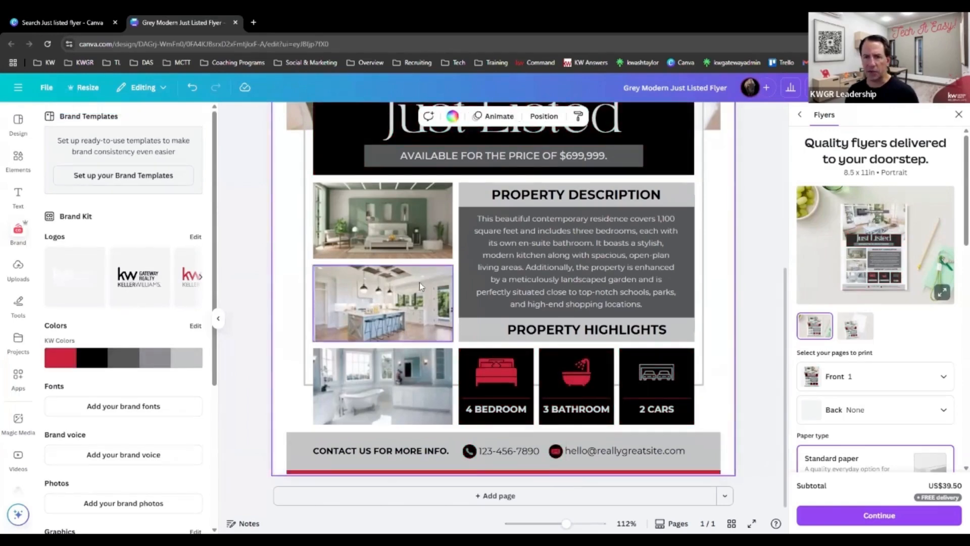
pyautogui.scroll(3, 419, 282)
pyautogui.scroll(-3, 268, 330)
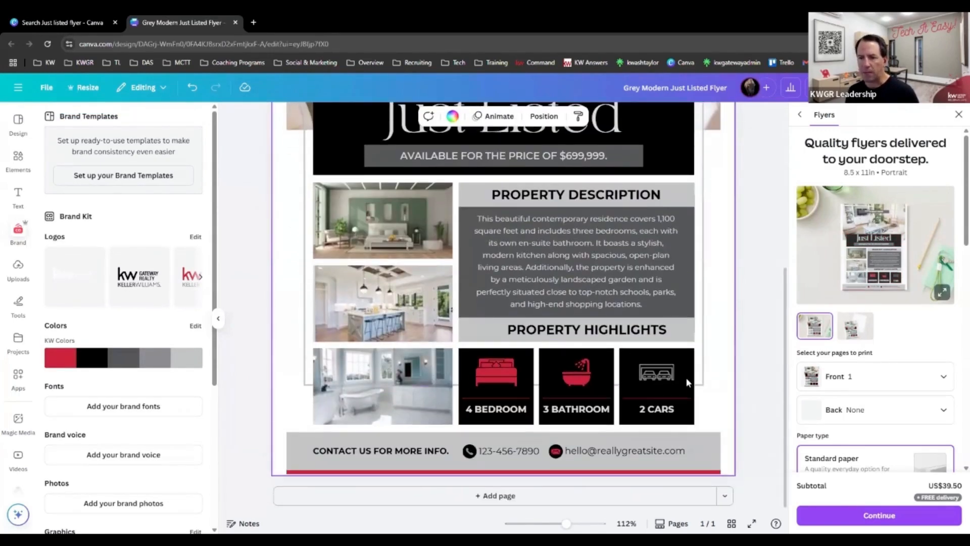
# Recolor the garage icon above the 2 CARS label with the red from the KW Colors palette.
pyautogui.click(660, 378)
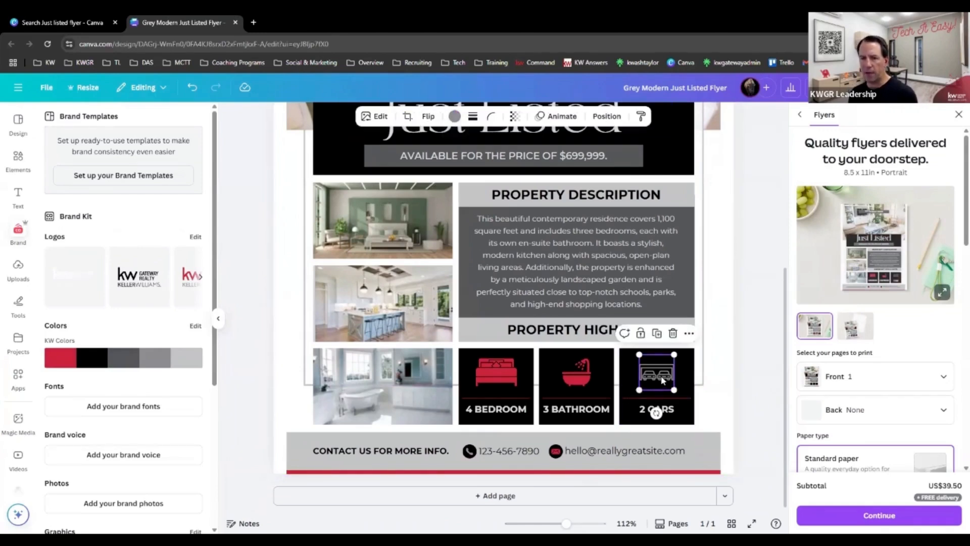
pyautogui.click(729, 399)
pyautogui.click(651, 378)
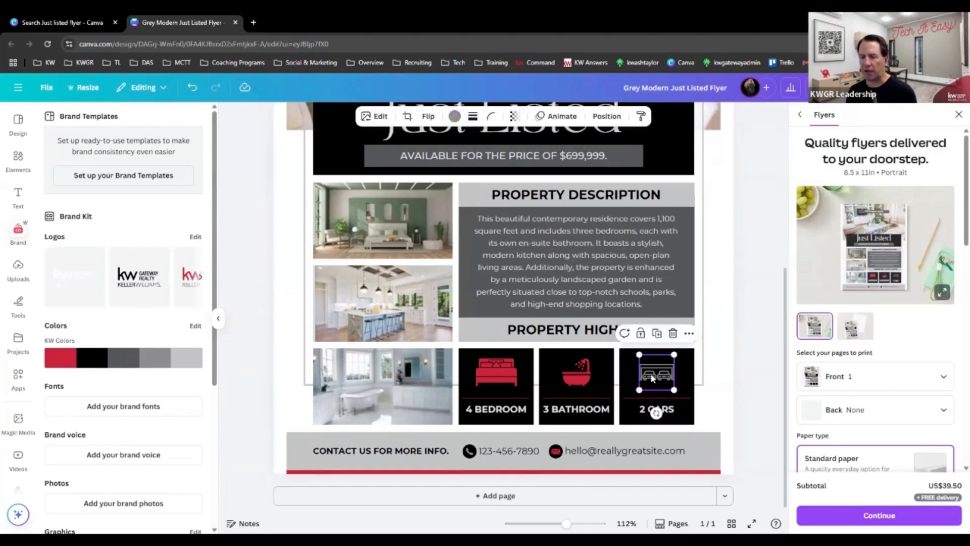
pyautogui.click(455, 118)
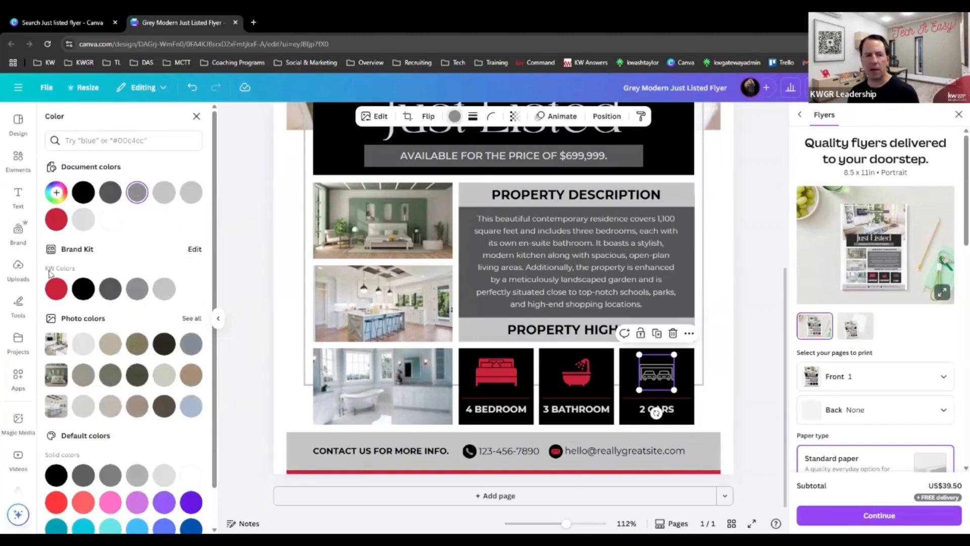
pyautogui.click(61, 294)
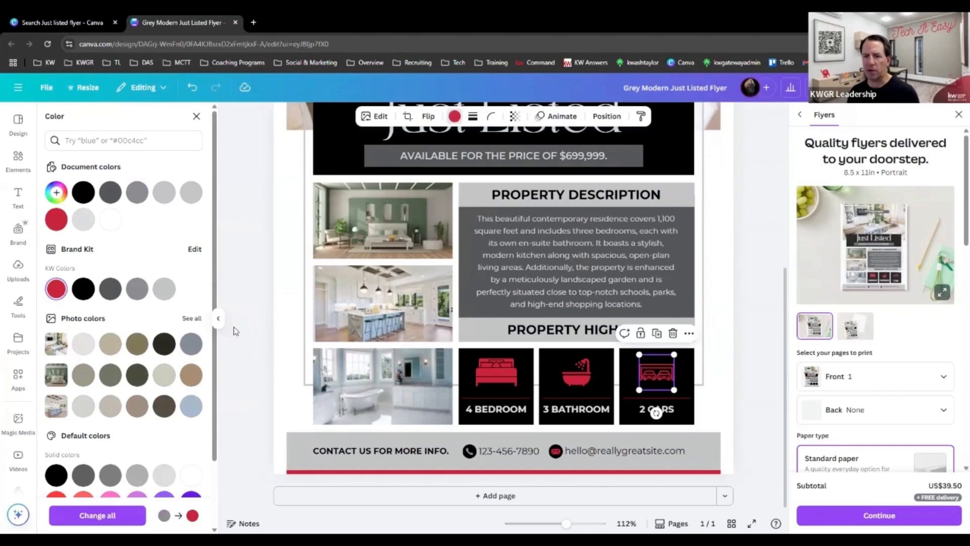
pyautogui.click(259, 361)
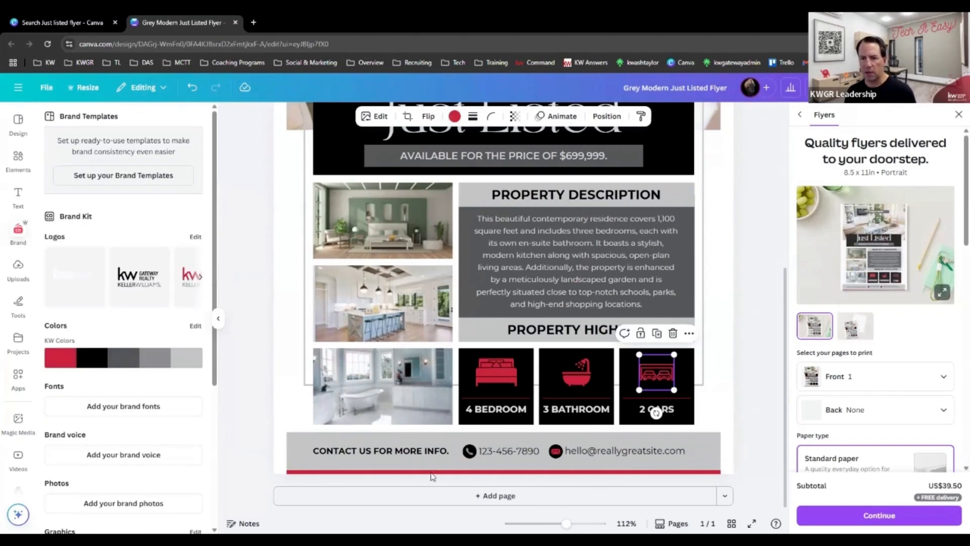
# Change the gray handset of the phone icon in the contact footer to the KW Colors red.
pyautogui.click(470, 455)
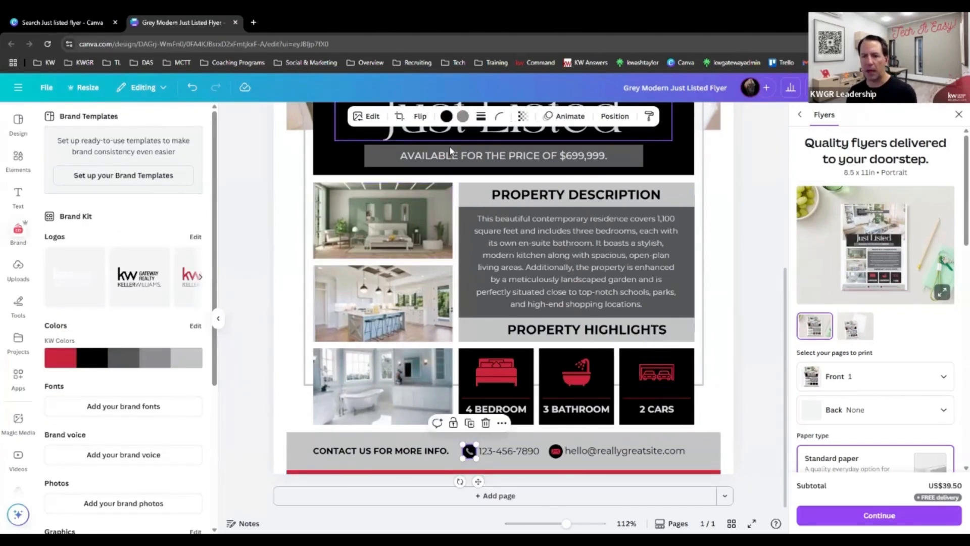
pyautogui.click(461, 117)
pyautogui.click(61, 293)
pyautogui.click(257, 382)
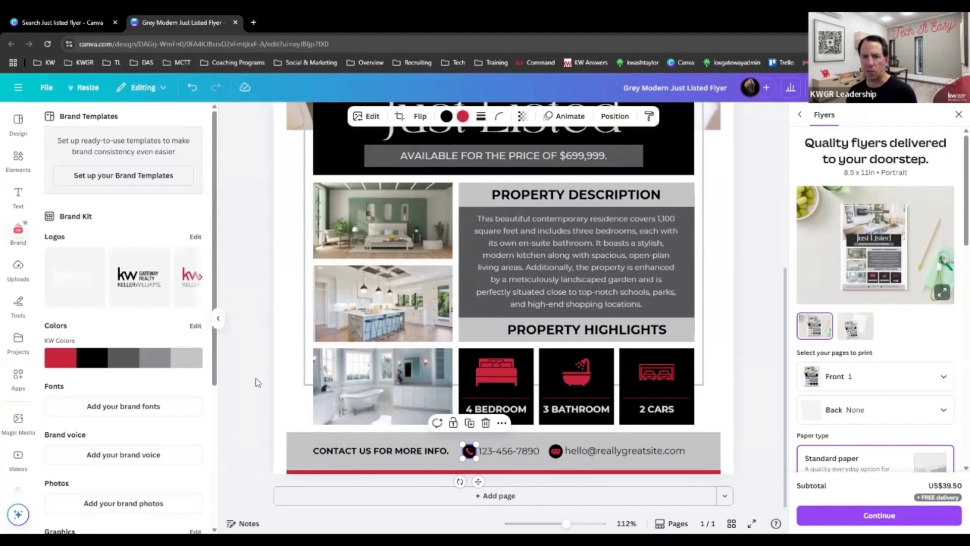
pyautogui.scroll(4, 256, 383)
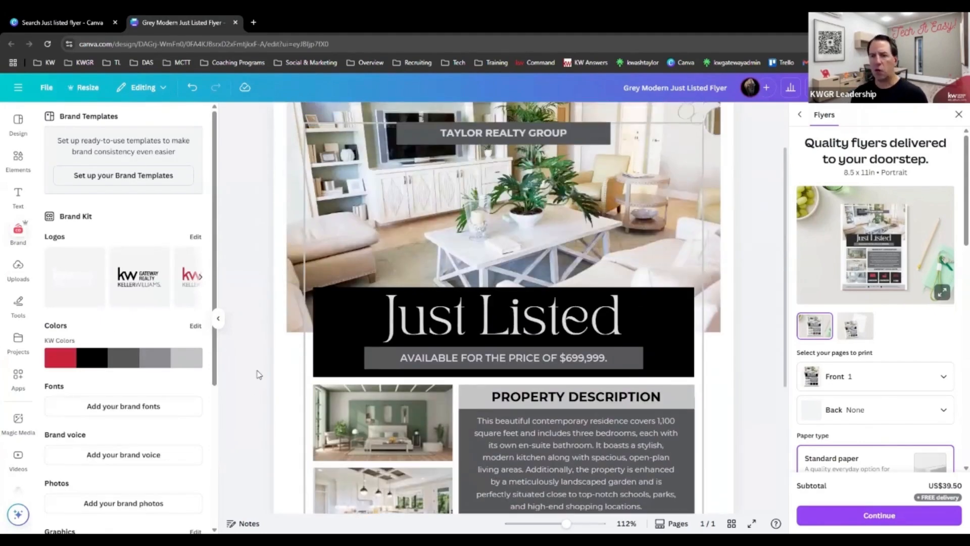
pyautogui.click(318, 335)
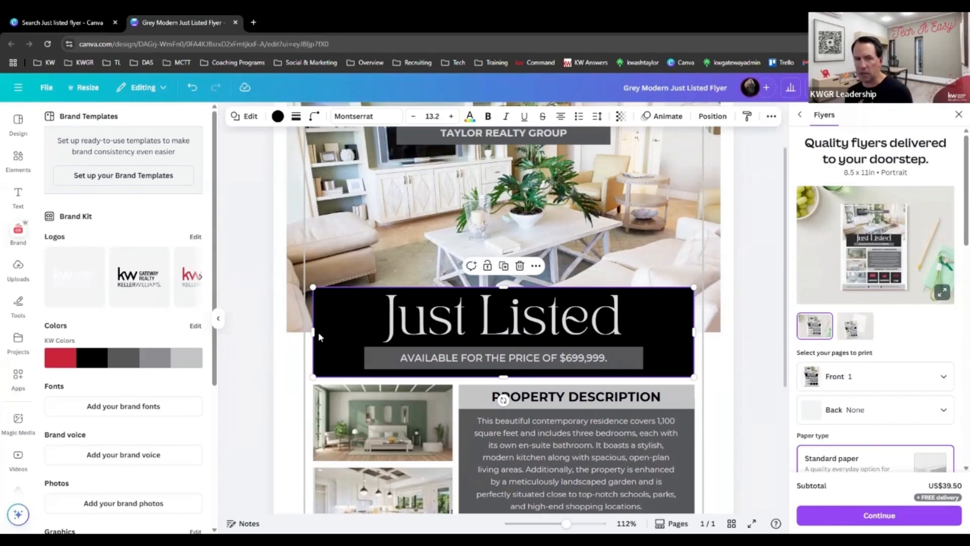
pyautogui.moveTo(101, 363)
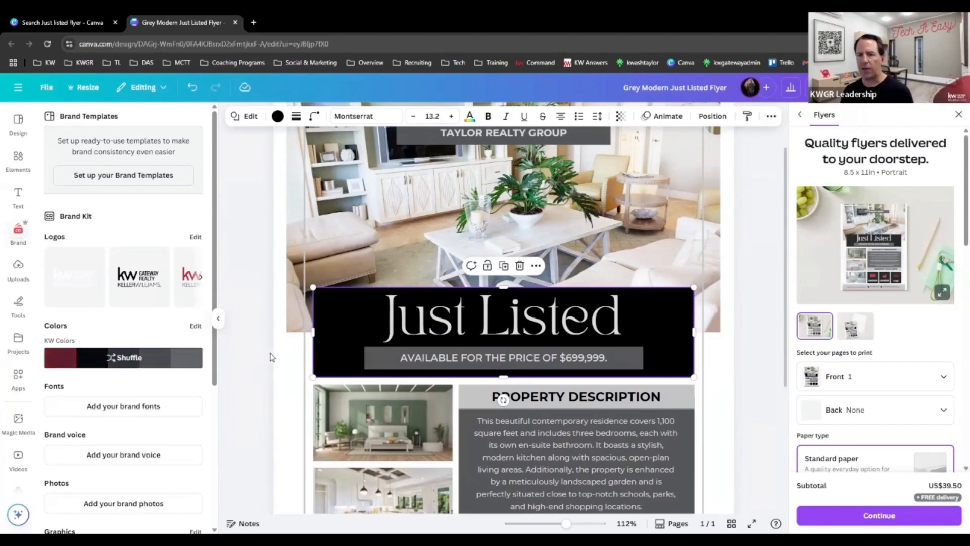
pyautogui.scroll(-3, 242, 351)
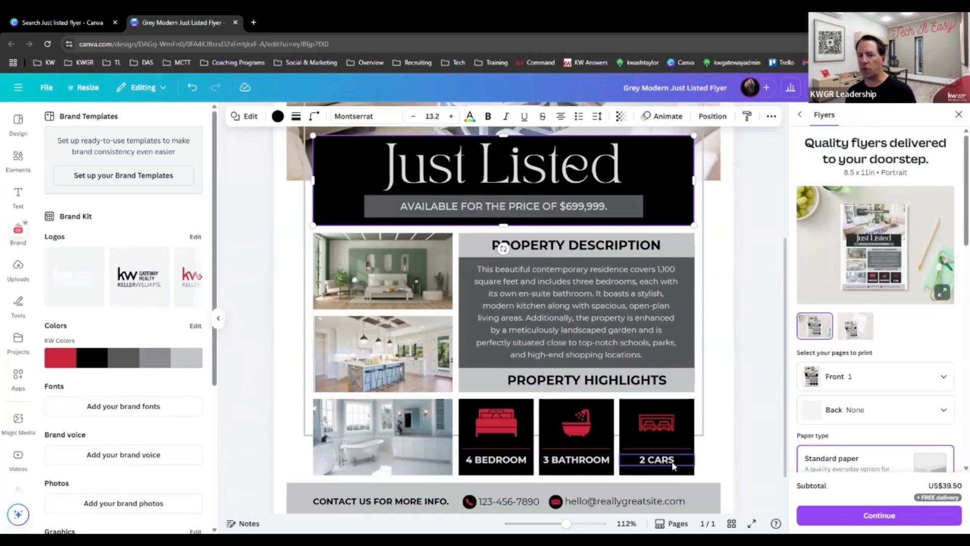
pyautogui.scroll(2, 374, 399)
pyautogui.scroll(1, 374, 399)
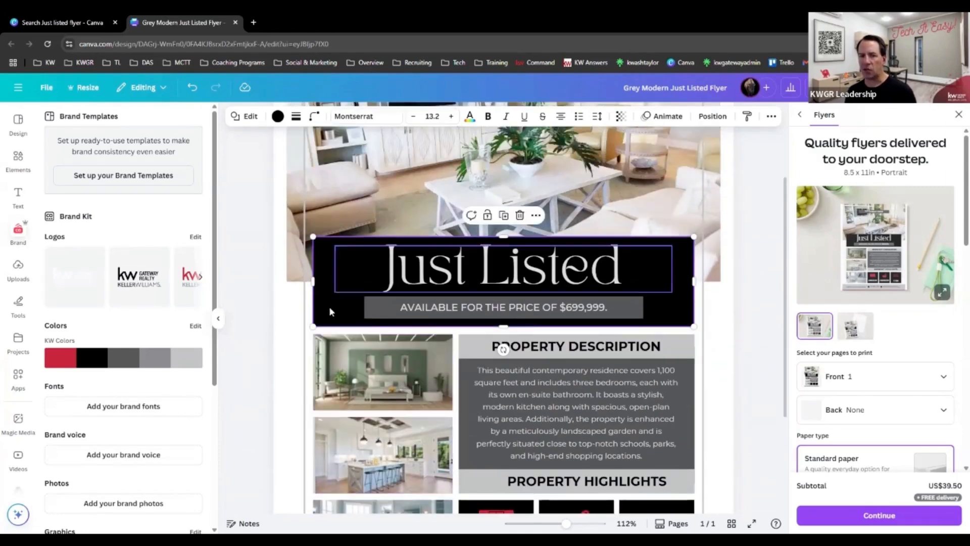
# Set the text color of the Just Listed headline to white (#ffffff).
pyautogui.click(395, 277)
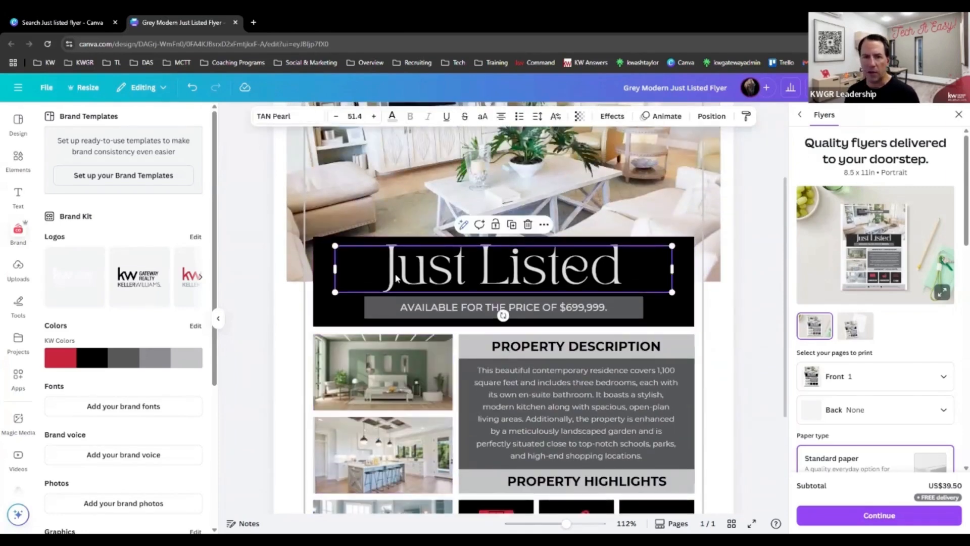
pyautogui.click(392, 118)
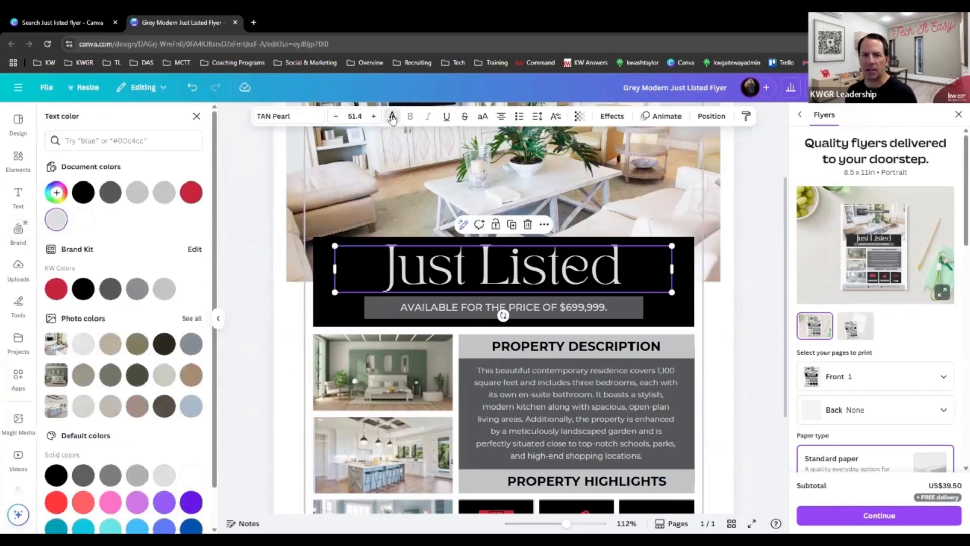
pyautogui.click(83, 226)
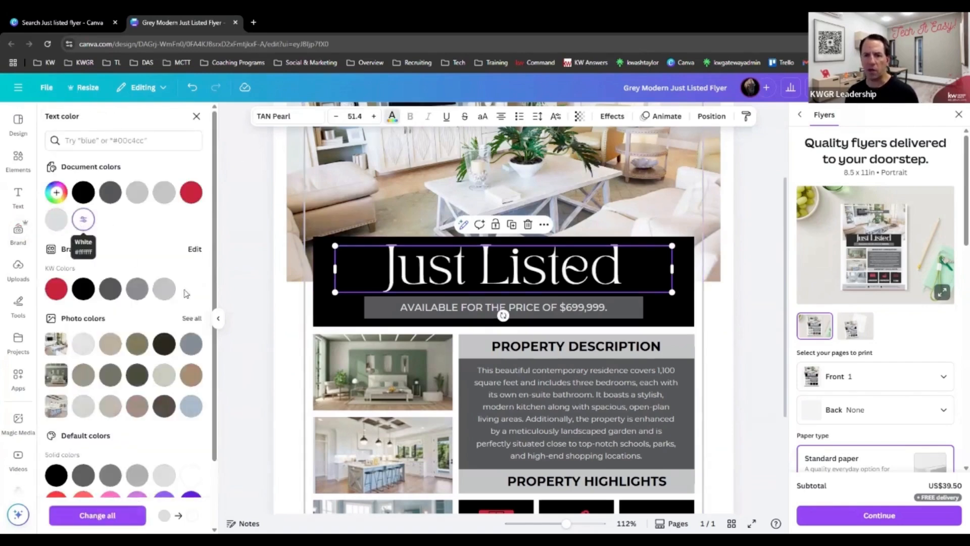
pyautogui.click(239, 352)
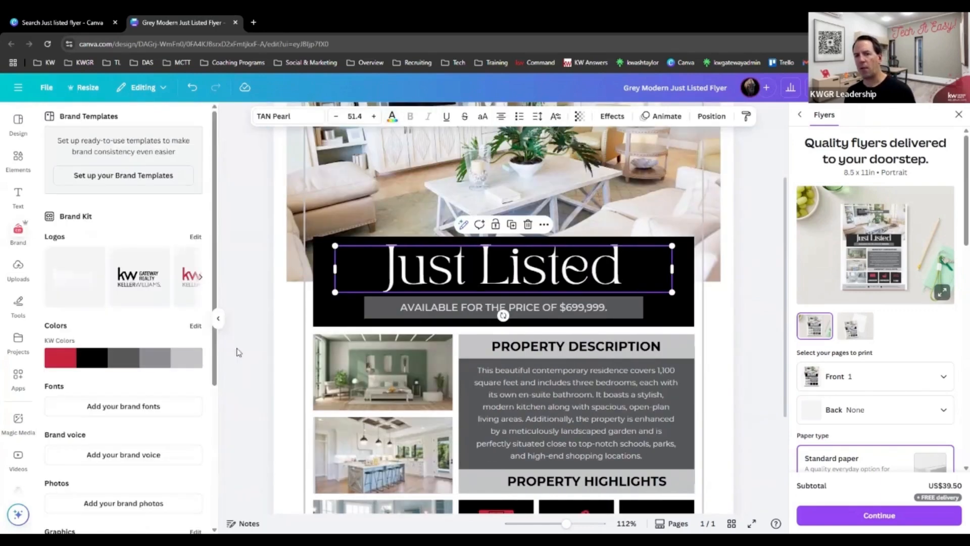
# Set the text color of the price line under the headline to white.
pyautogui.click(401, 307)
pyautogui.click(392, 120)
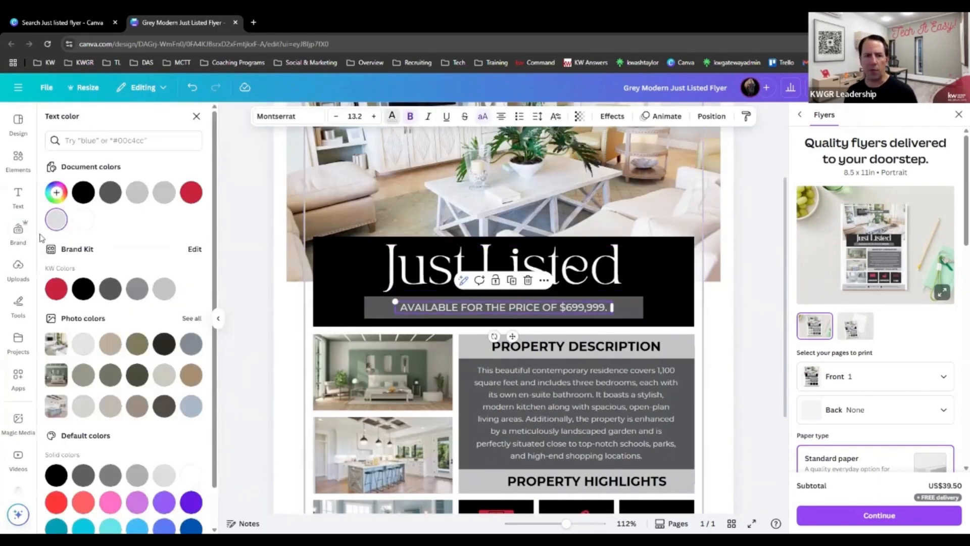
pyautogui.click(83, 219)
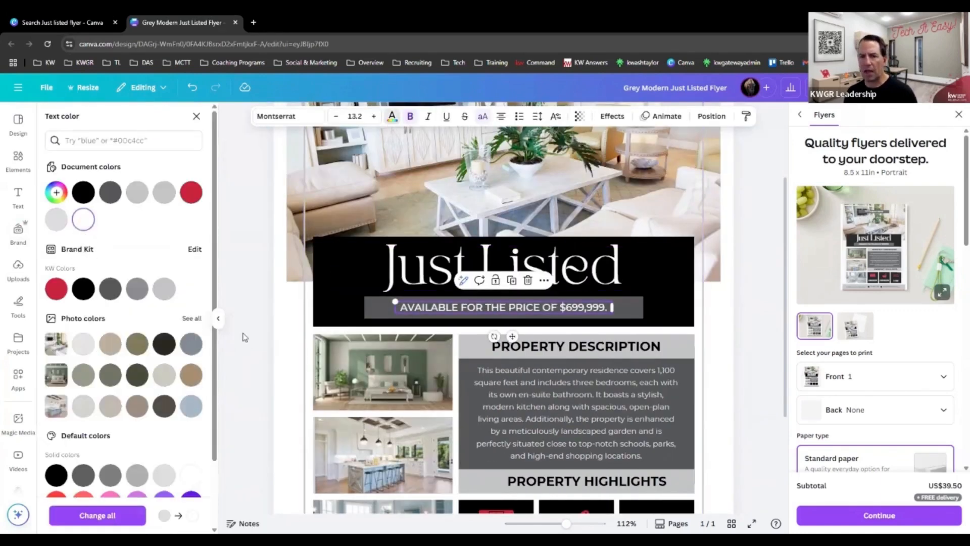
pyautogui.click(247, 337)
# Set the property description paragraph's text color to white and check the sections down to the footer.
pyautogui.click(556, 397)
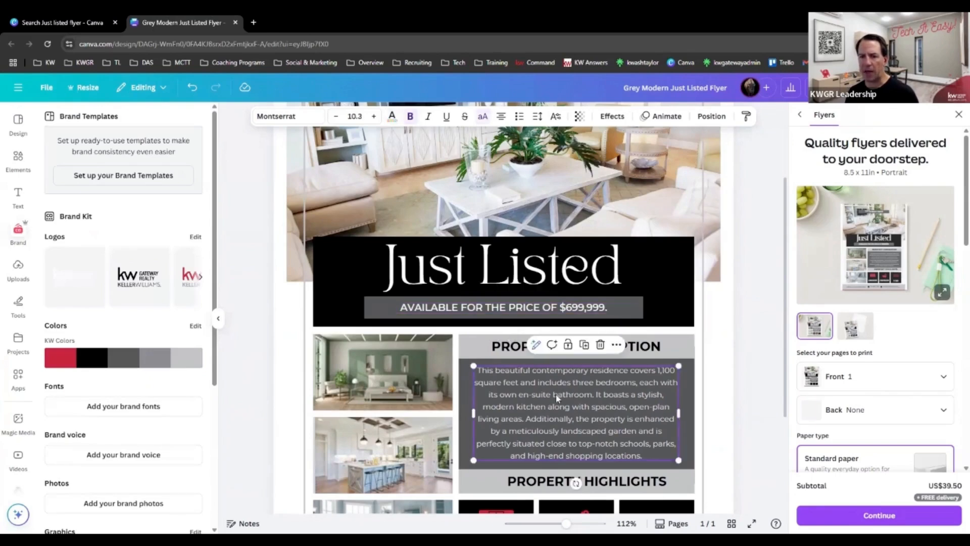
pyautogui.click(392, 116)
pyautogui.click(83, 219)
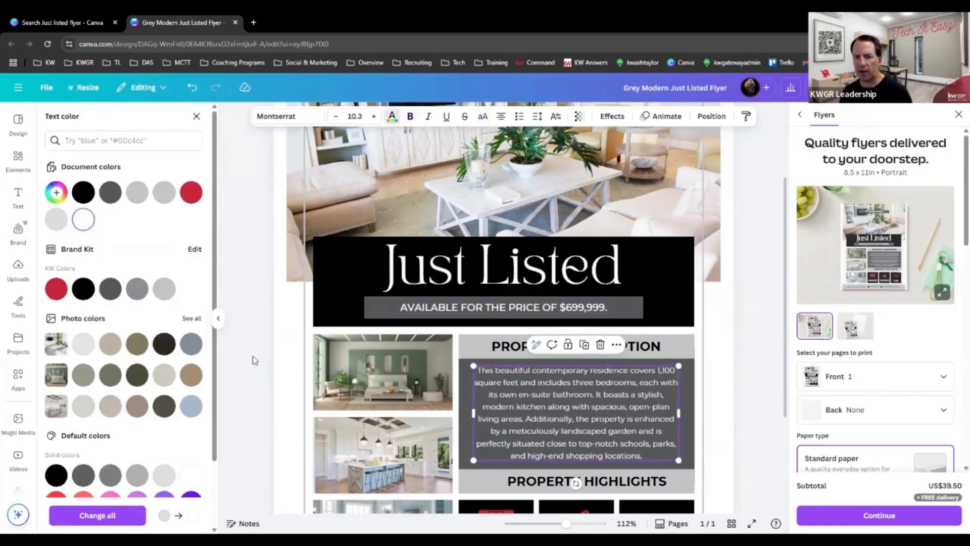
pyautogui.click(250, 359)
pyautogui.scroll(-1, 249, 369)
pyautogui.scroll(-2, 250, 375)
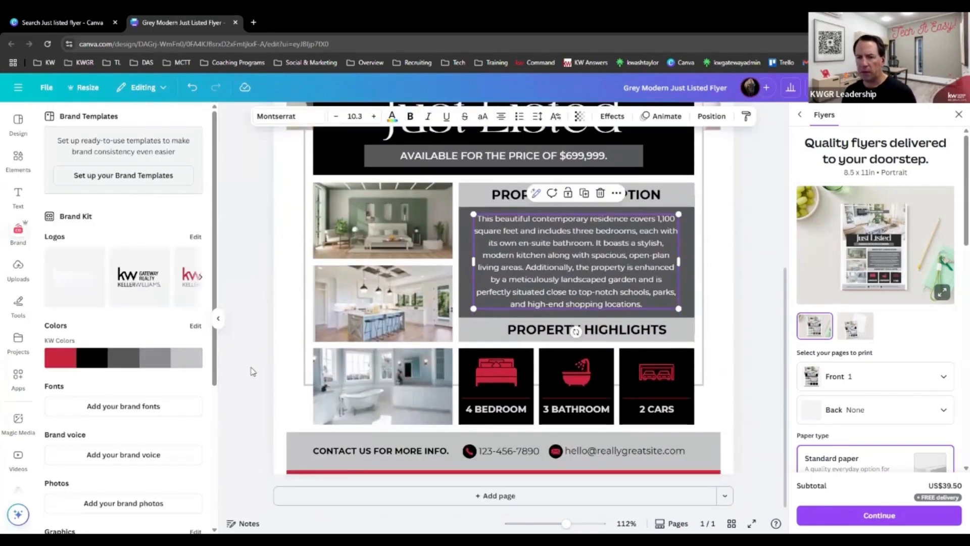